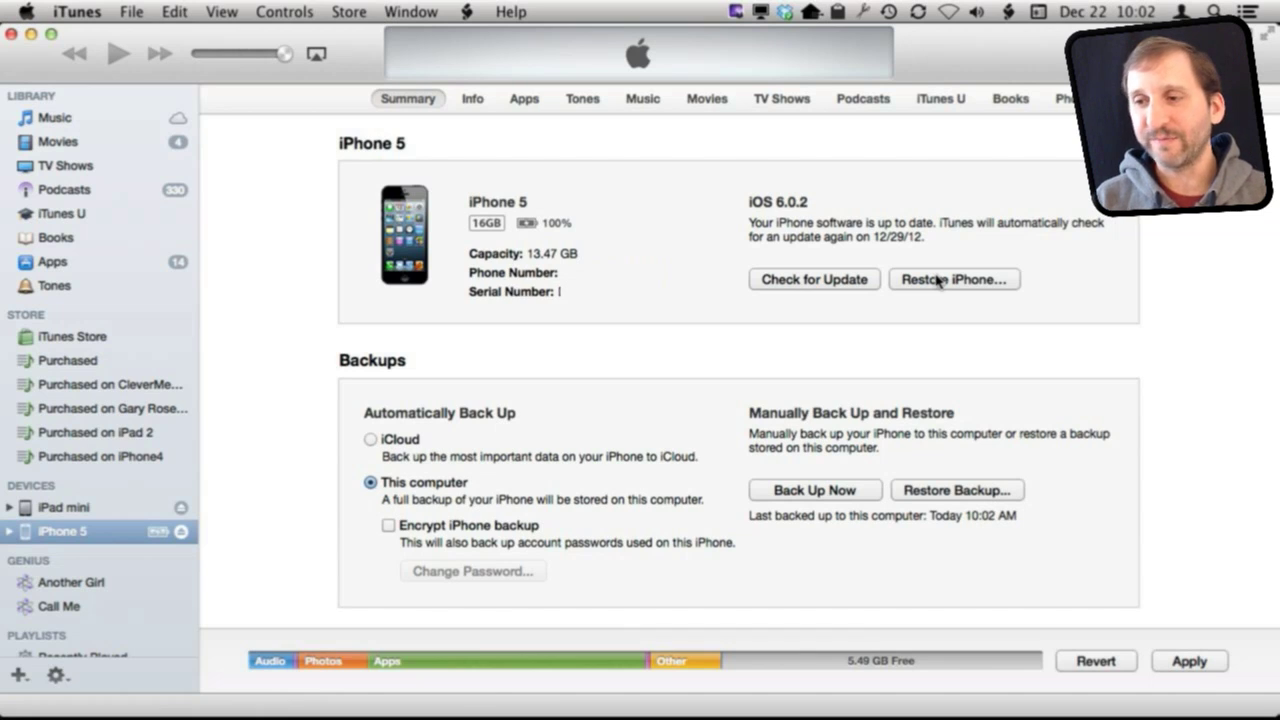
Step: Confirm the factory restore of the iPhone 5 in the confirmation dialog
{"action": "left_click", "coordinate": [938, 281]}
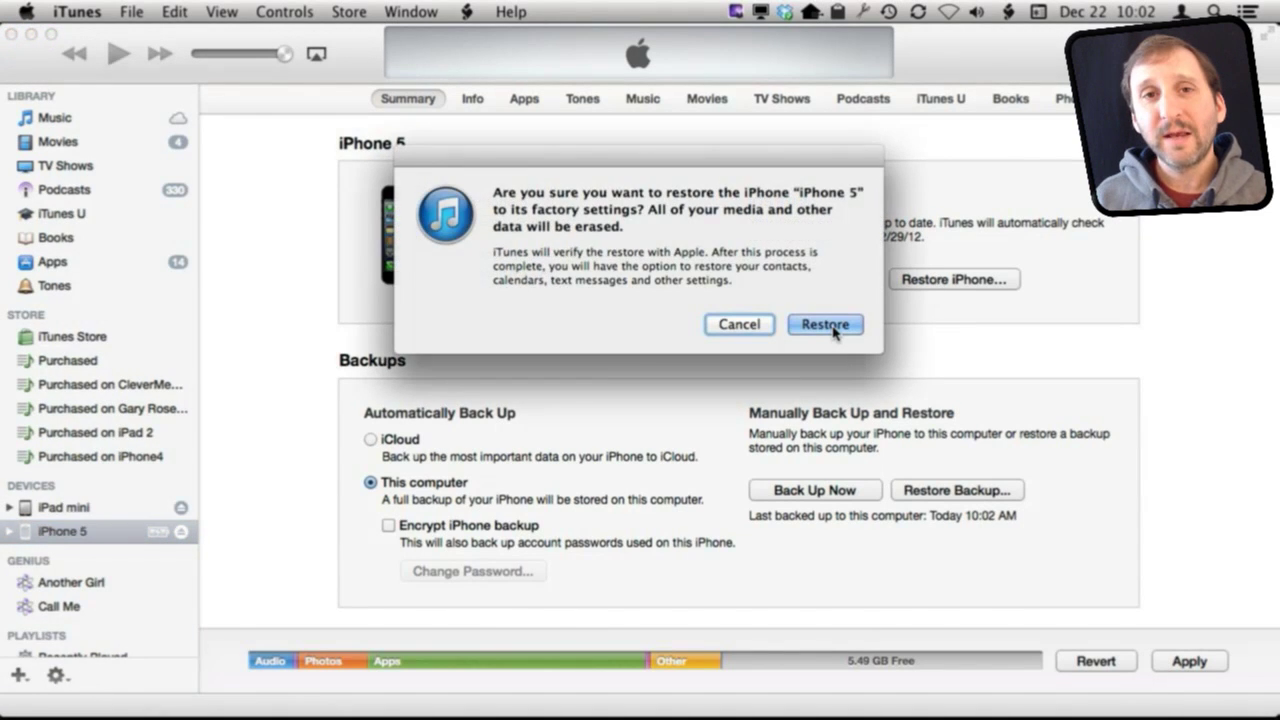